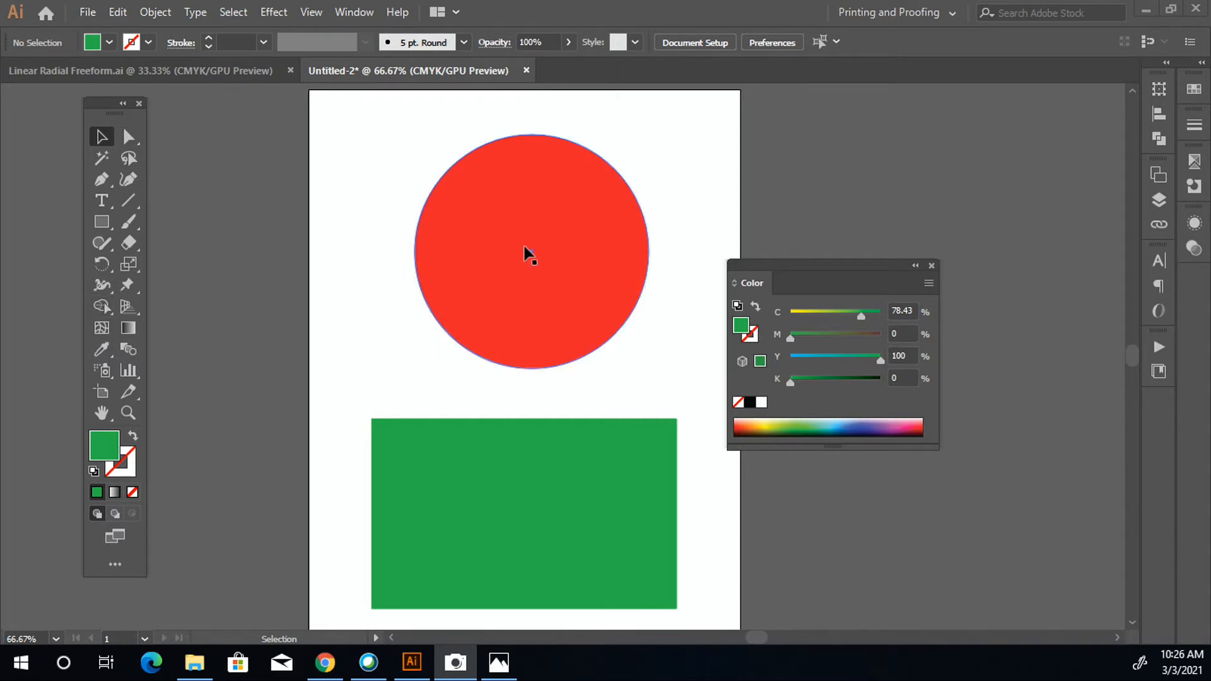
Open the Create Gradient Mesh settings for the red circle and toggle the preview off and back on
click(433, 239)
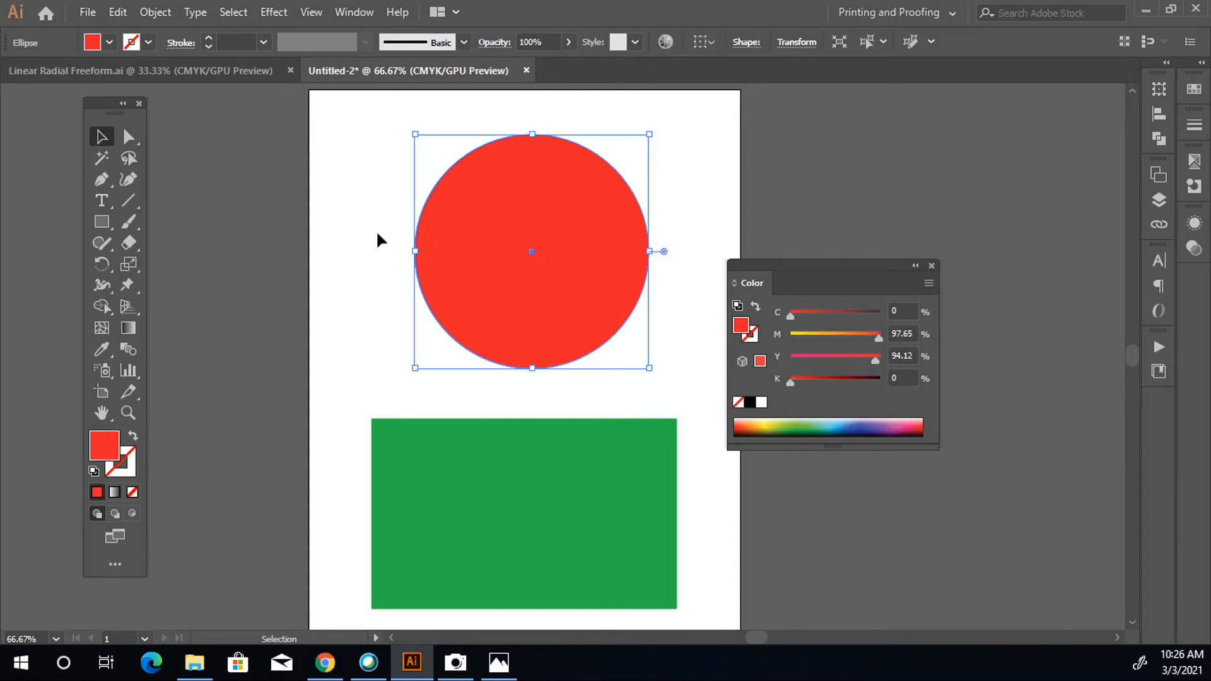
click(165, 7)
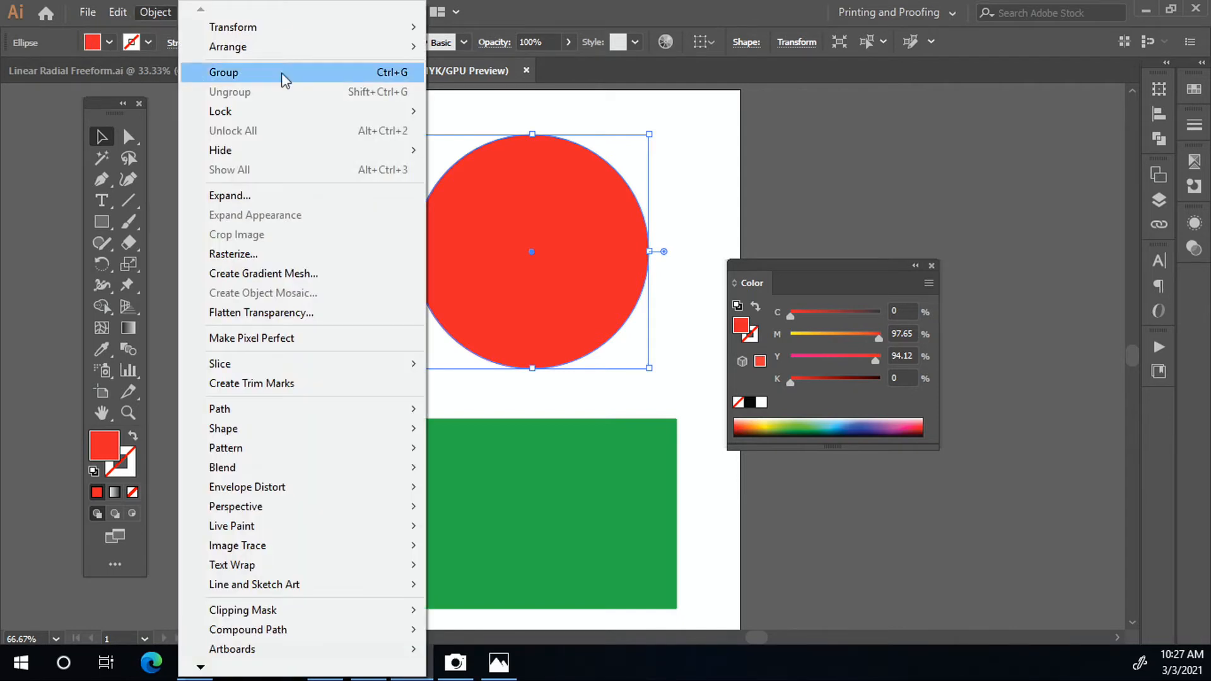
click(373, 273)
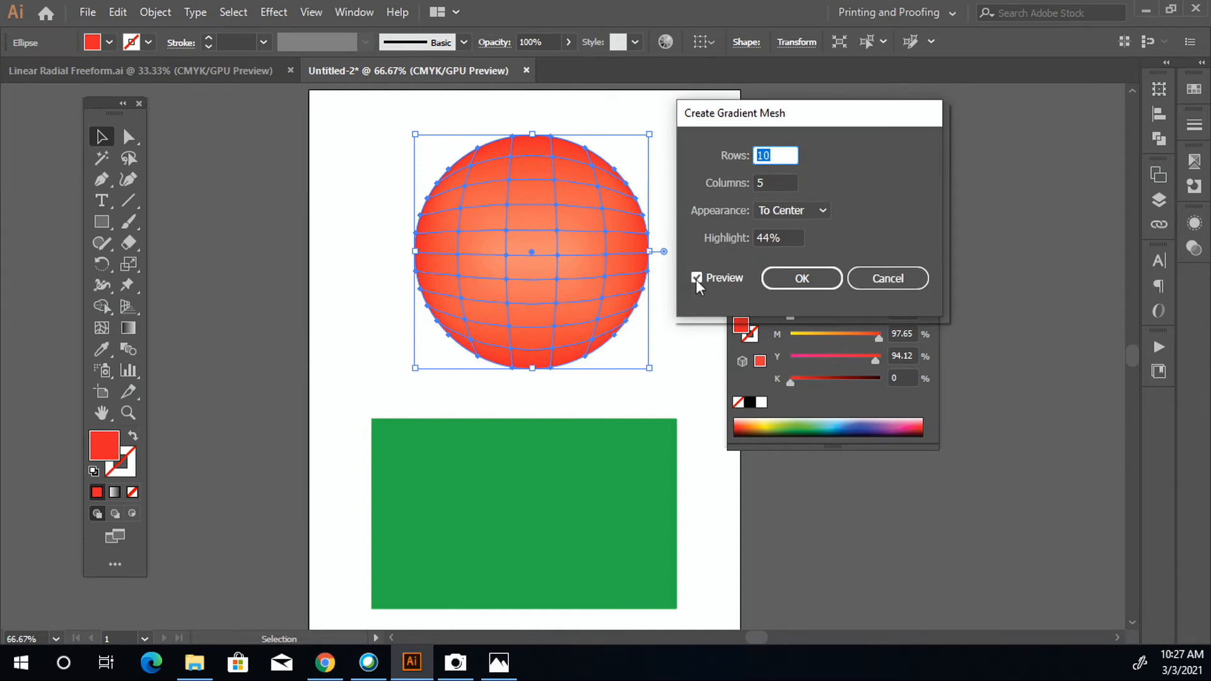
click(697, 280)
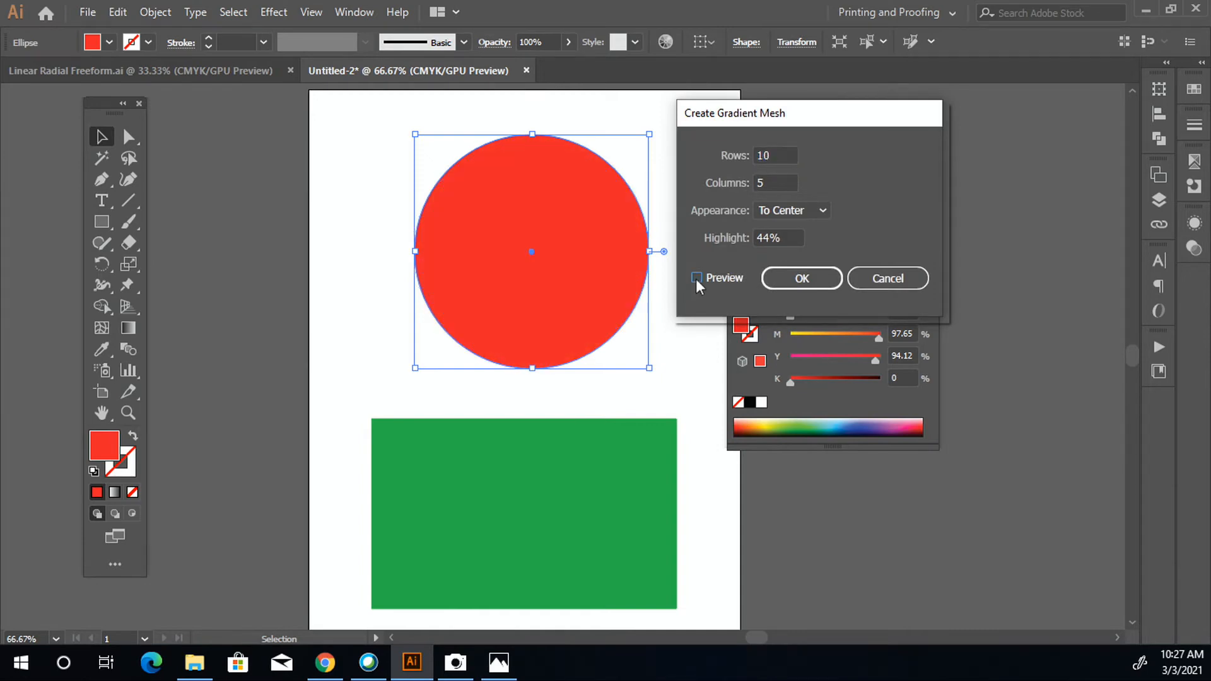
click(697, 279)
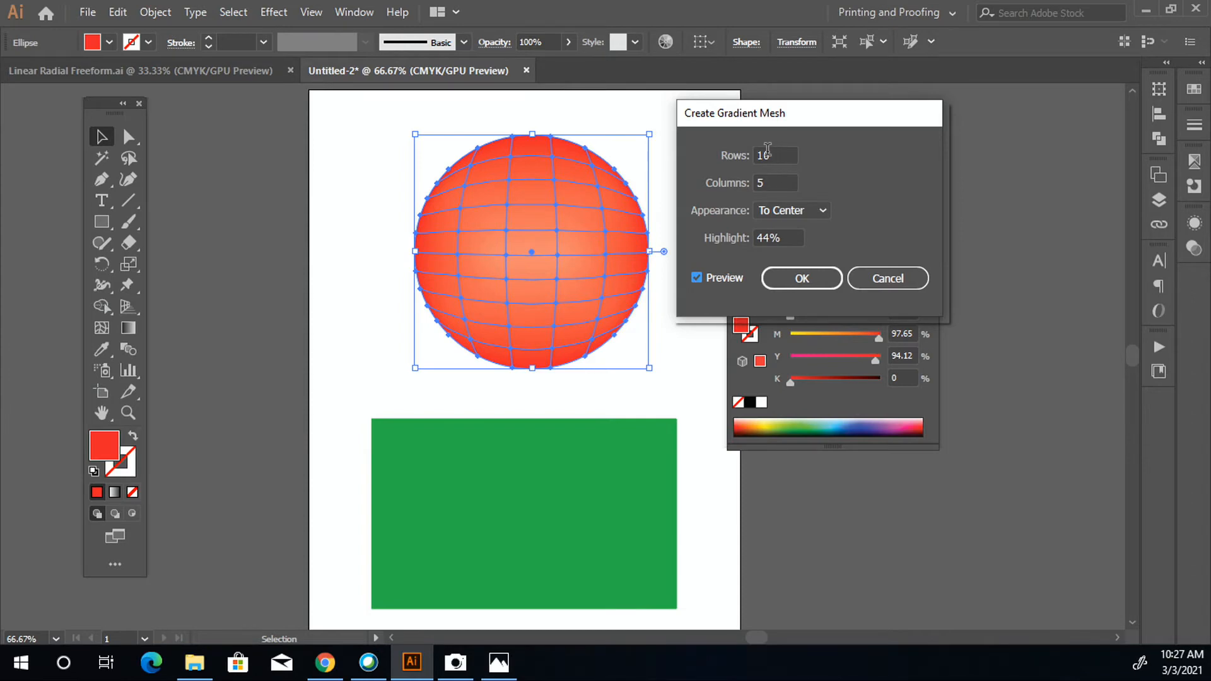
Compare the To Edge, To Center and Flat appearances on the circle's mesh, ending with To Center
click(793, 212)
click(795, 270)
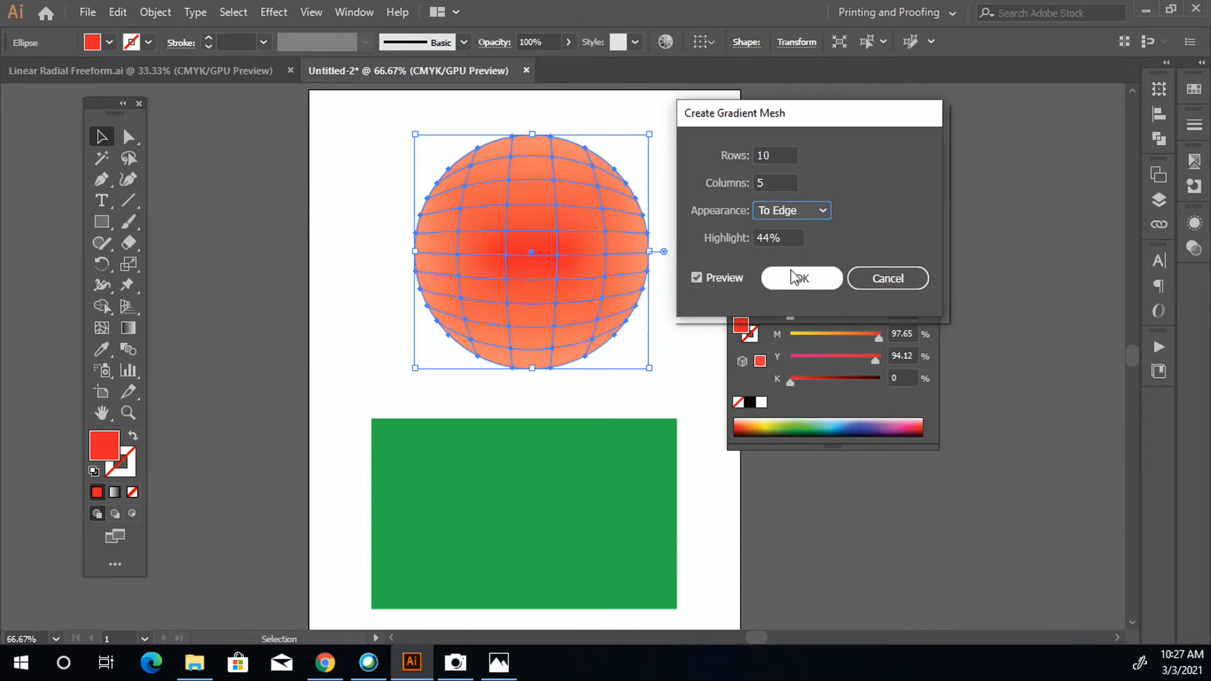
click(796, 218)
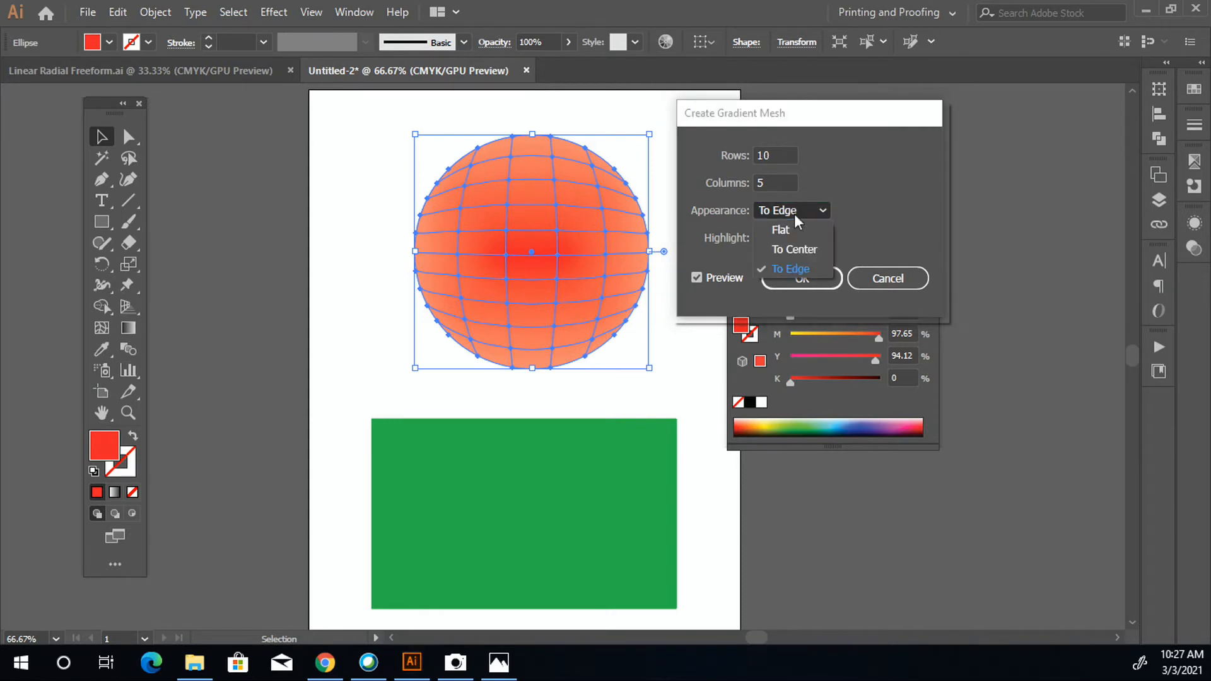
click(793, 252)
click(791, 211)
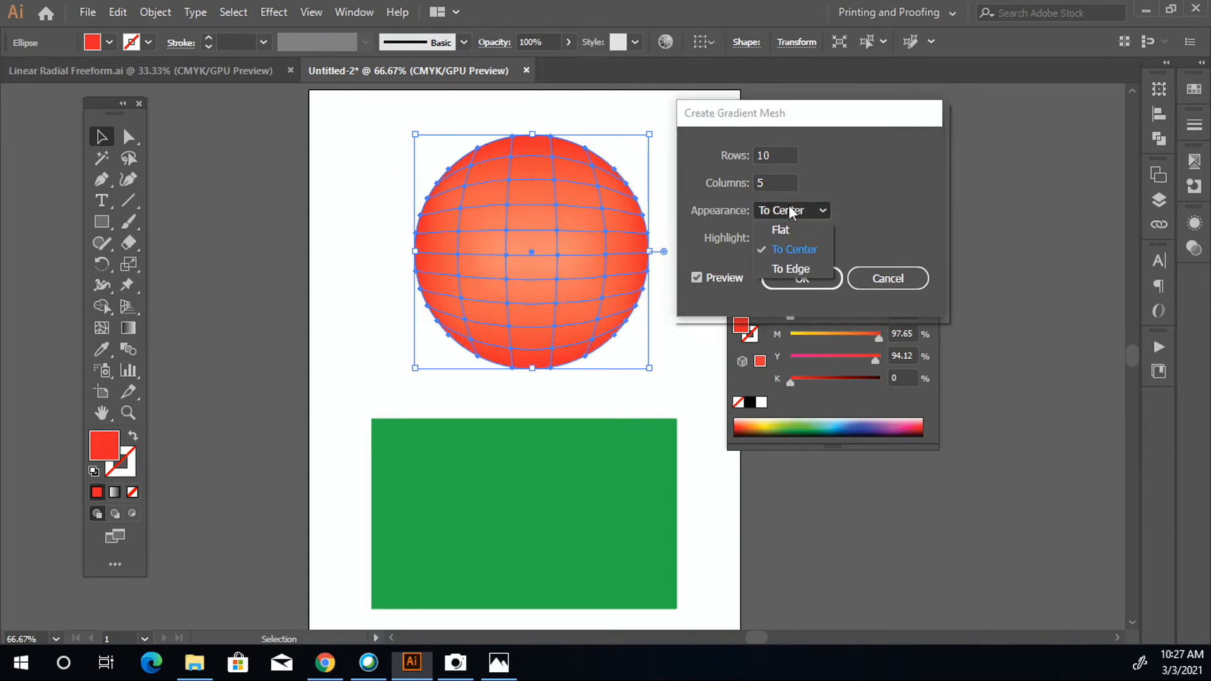
click(783, 230)
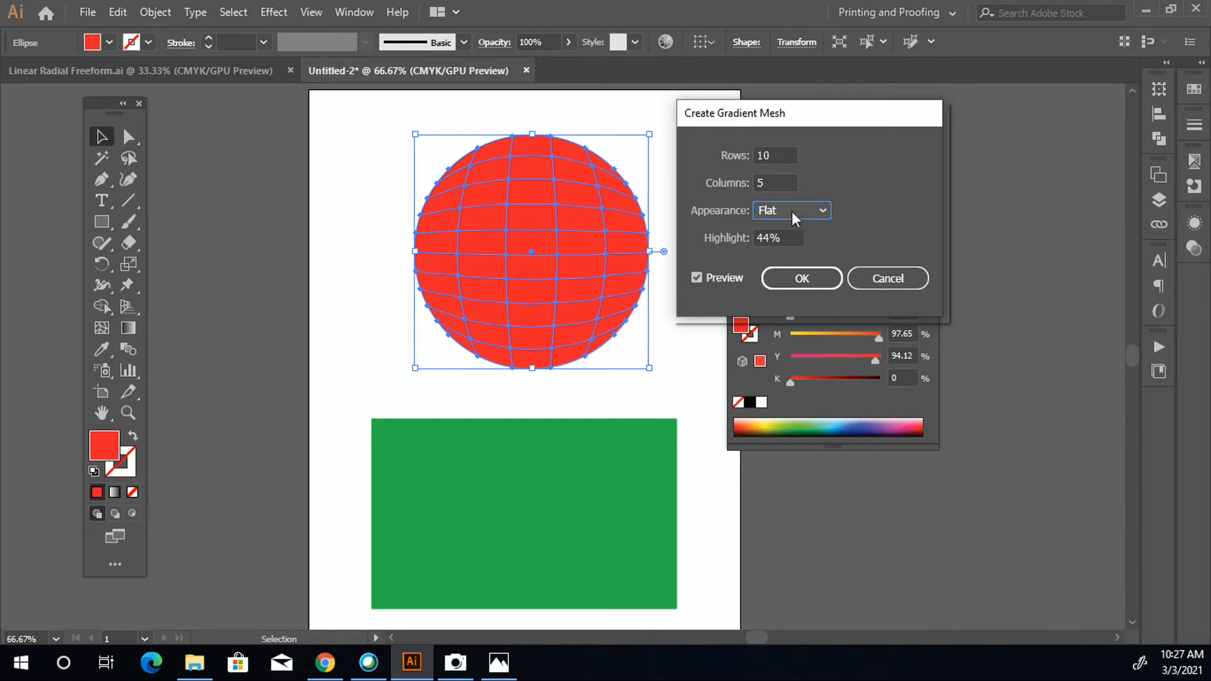
click(794, 218)
click(794, 250)
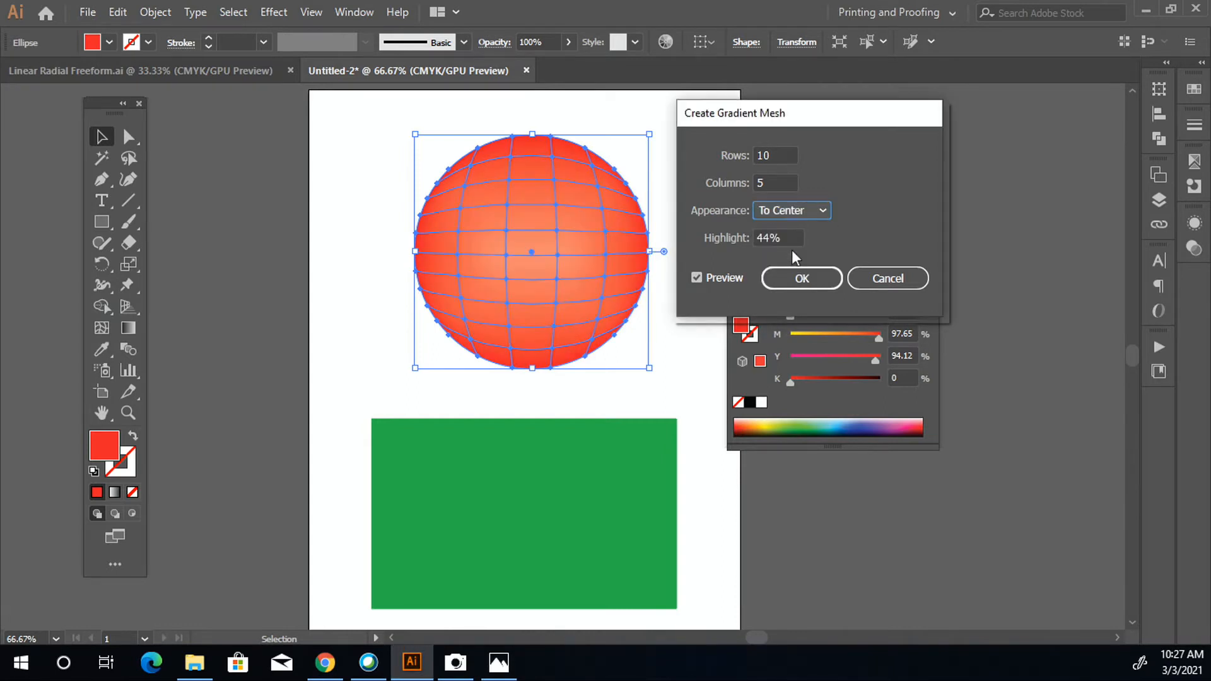
Try a highlight of 100%, set it back to 44%, and create the circle's mesh with 10 rows and 5 columns
drag(788, 238, 724, 228)
text(100)
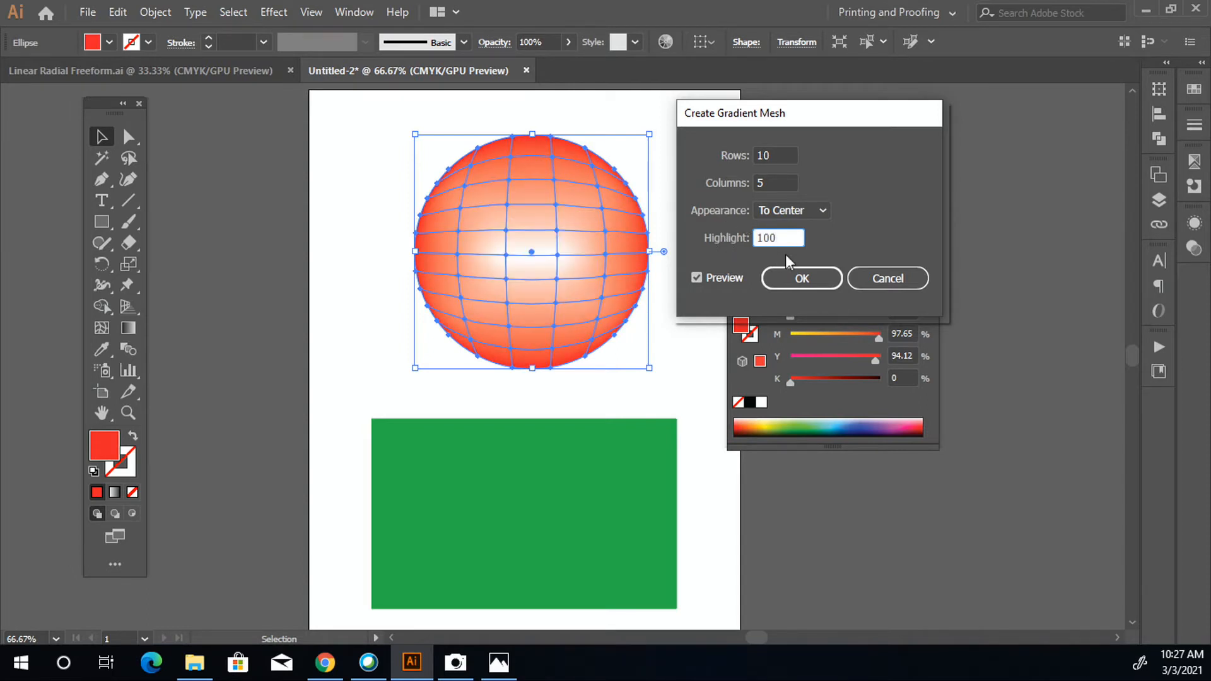
drag(788, 239, 749, 230)
text(44)
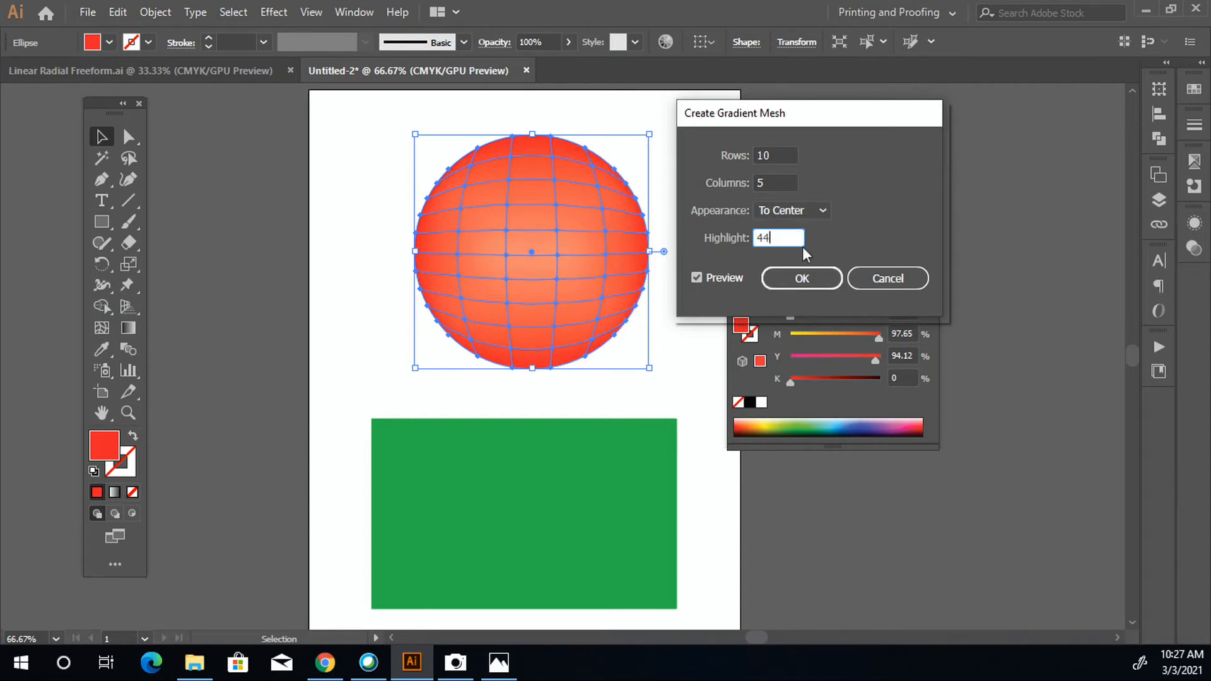
click(810, 287)
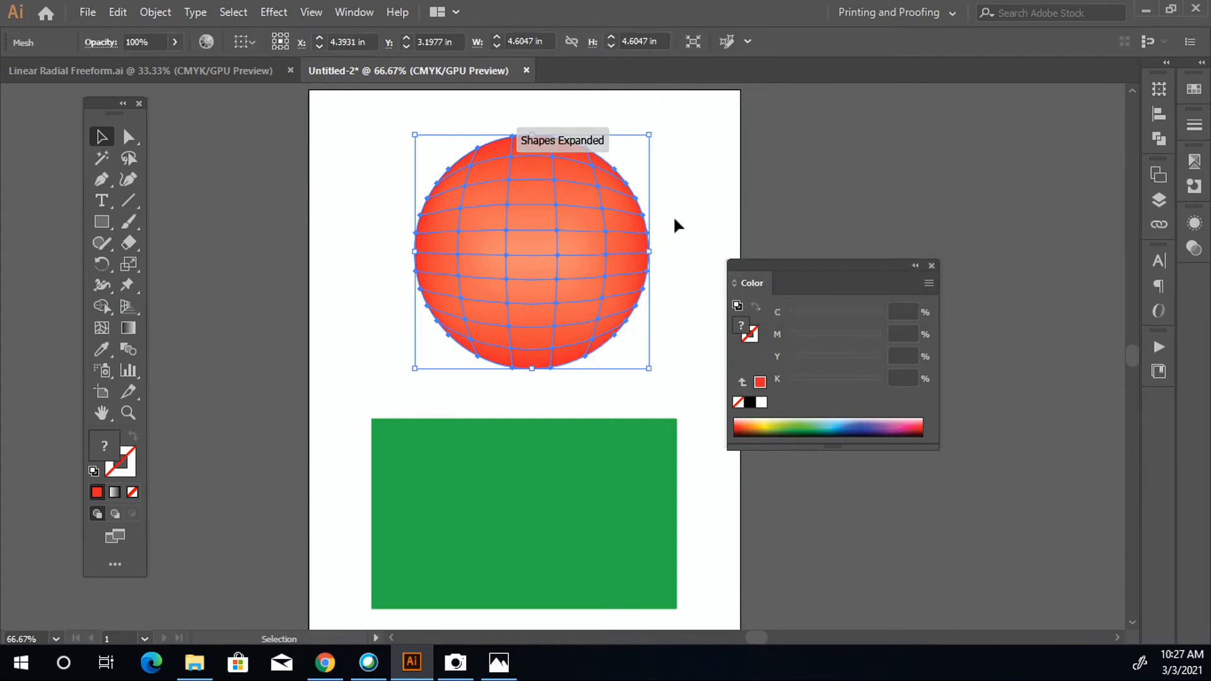
Reshape the circle's mesh with the Direct Selection tool by moving interior mesh points on its upper right side outward to the edge
click(675, 224)
click(563, 247)
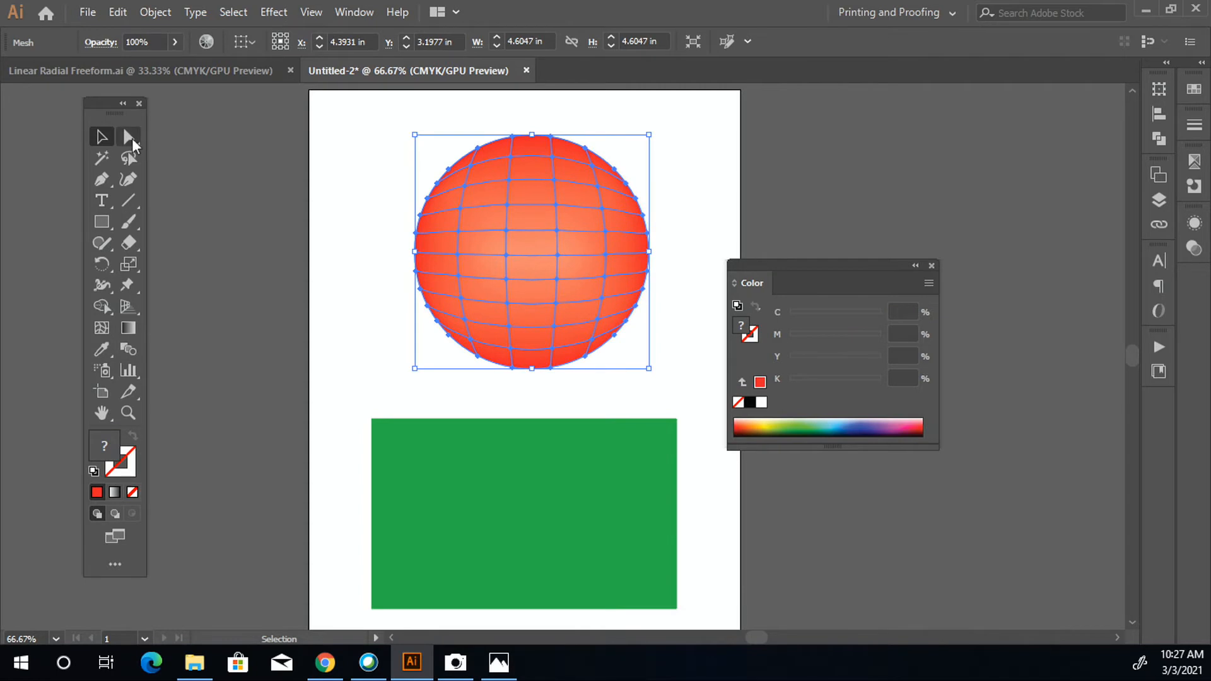
click(131, 138)
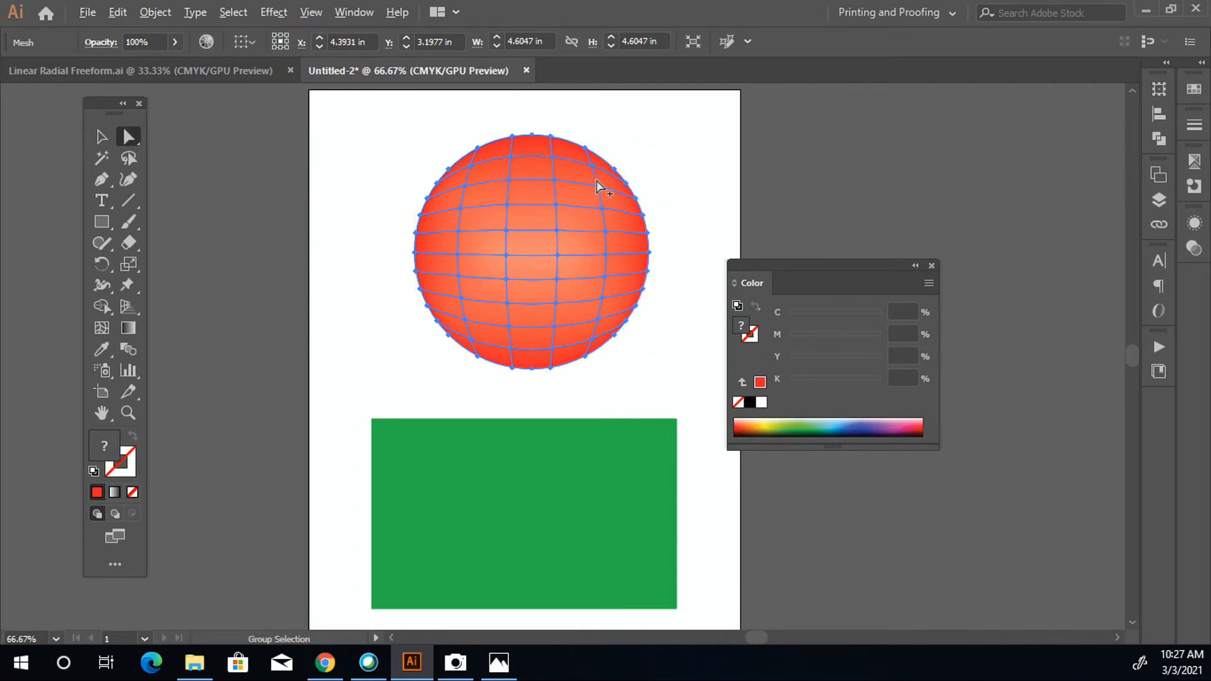
scroll(599, 199, up, 1)
drag(595, 187, 583, 191)
key(ctrl+z)
click(595, 187)
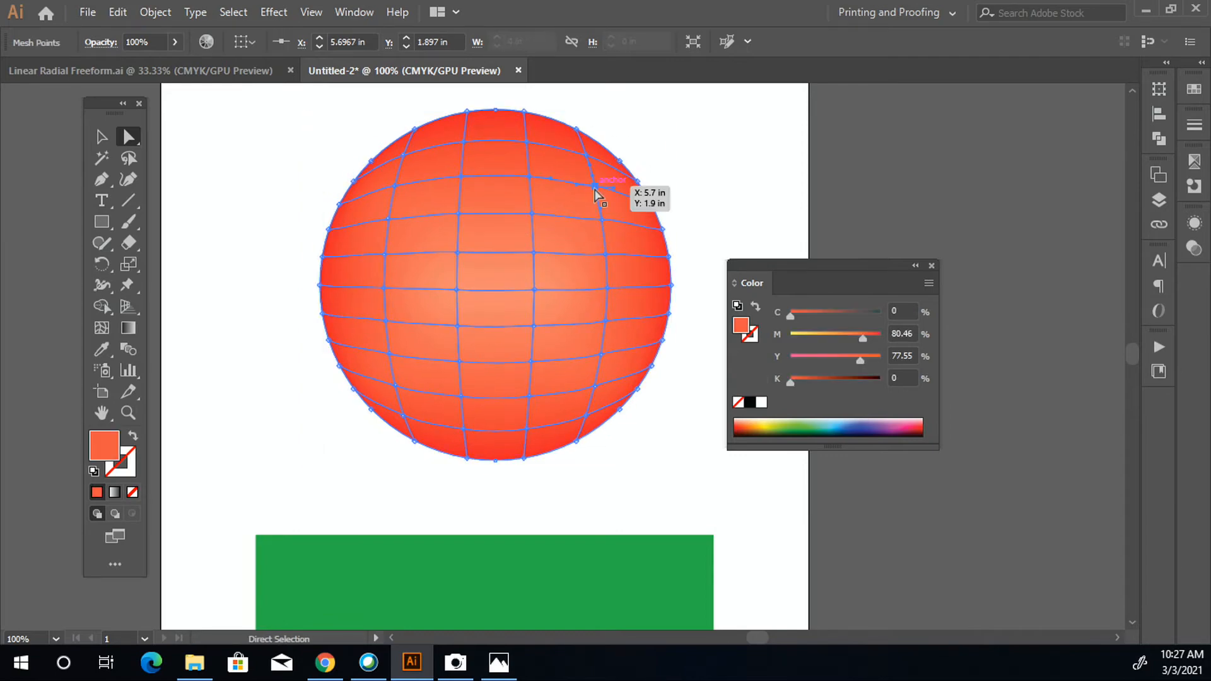
drag(586, 158, 562, 132)
drag(570, 178, 660, 265)
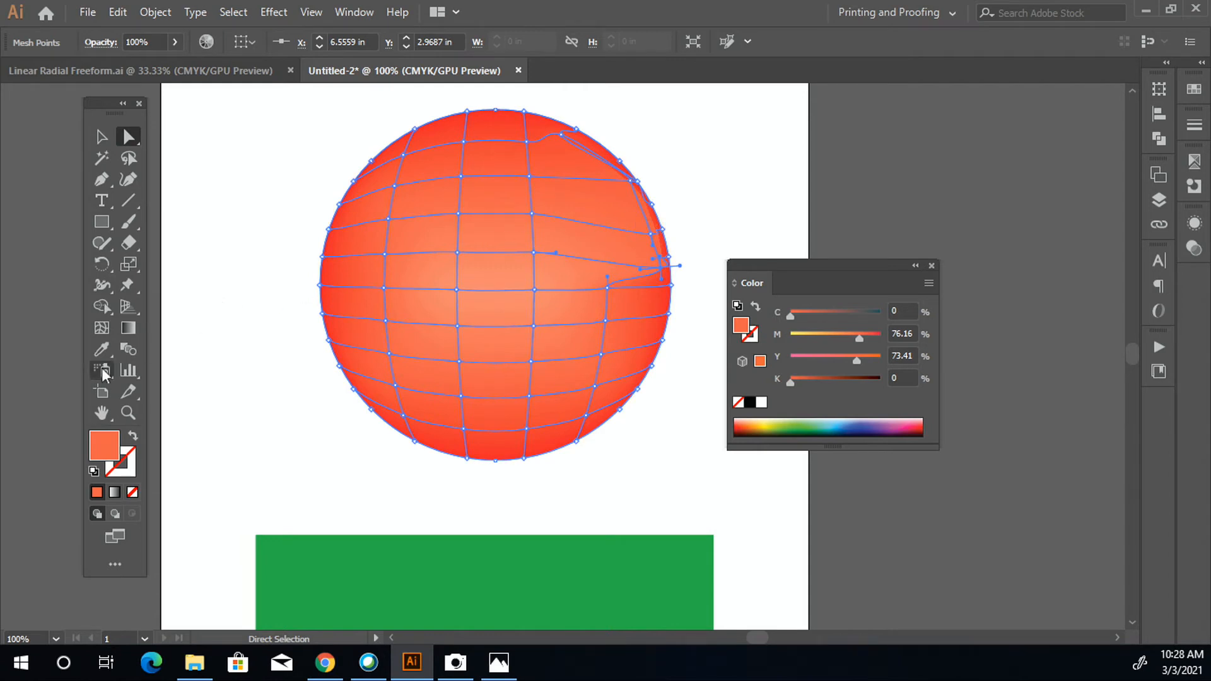
Color the mesh point near the circle's left edge olive green (C 46.67, M 22.75, Y 100, K 2.35) and shift it slightly outward
click(101, 328)
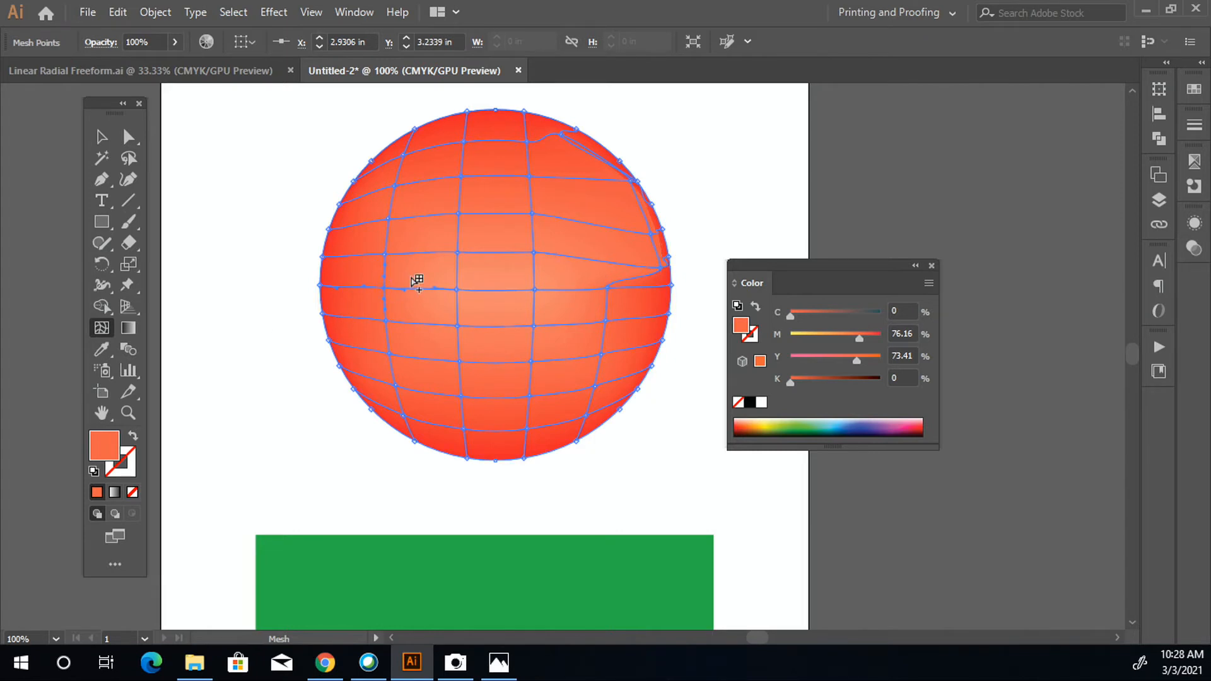
click(417, 267)
key(ctrl+z)
click(761, 427)
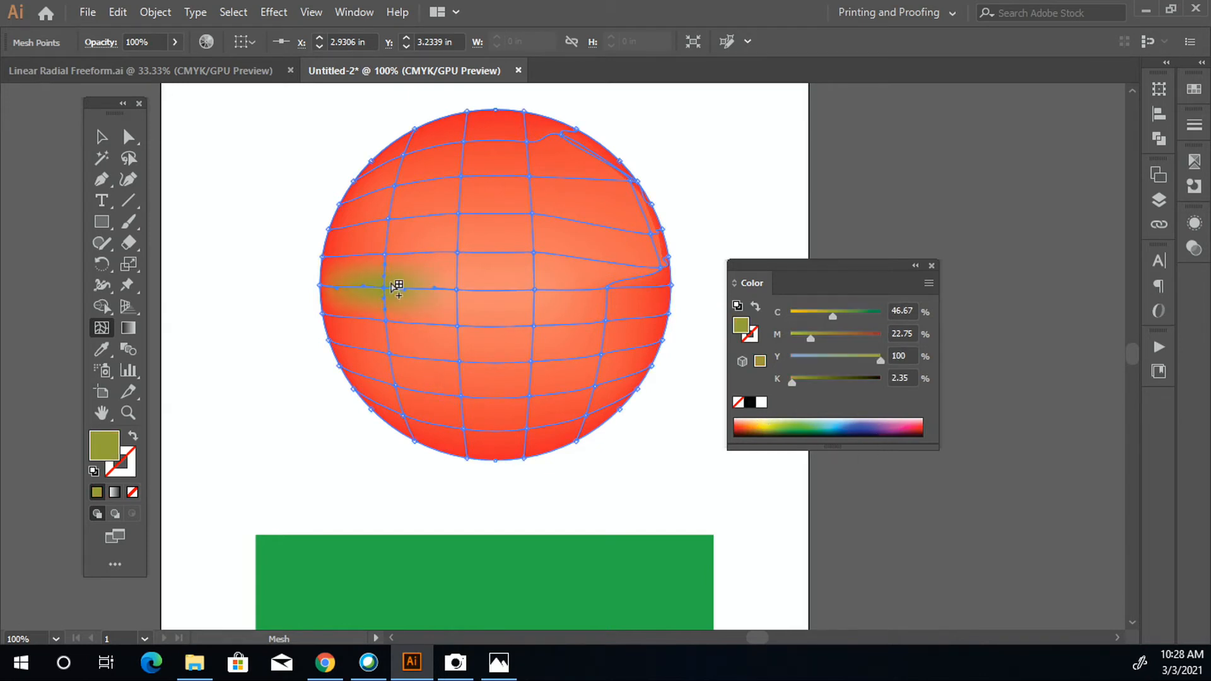
mouse_move(386, 291)
mouse_down()
mouse_move(414, 308)
mouse_move(373, 287)
mouse_up()
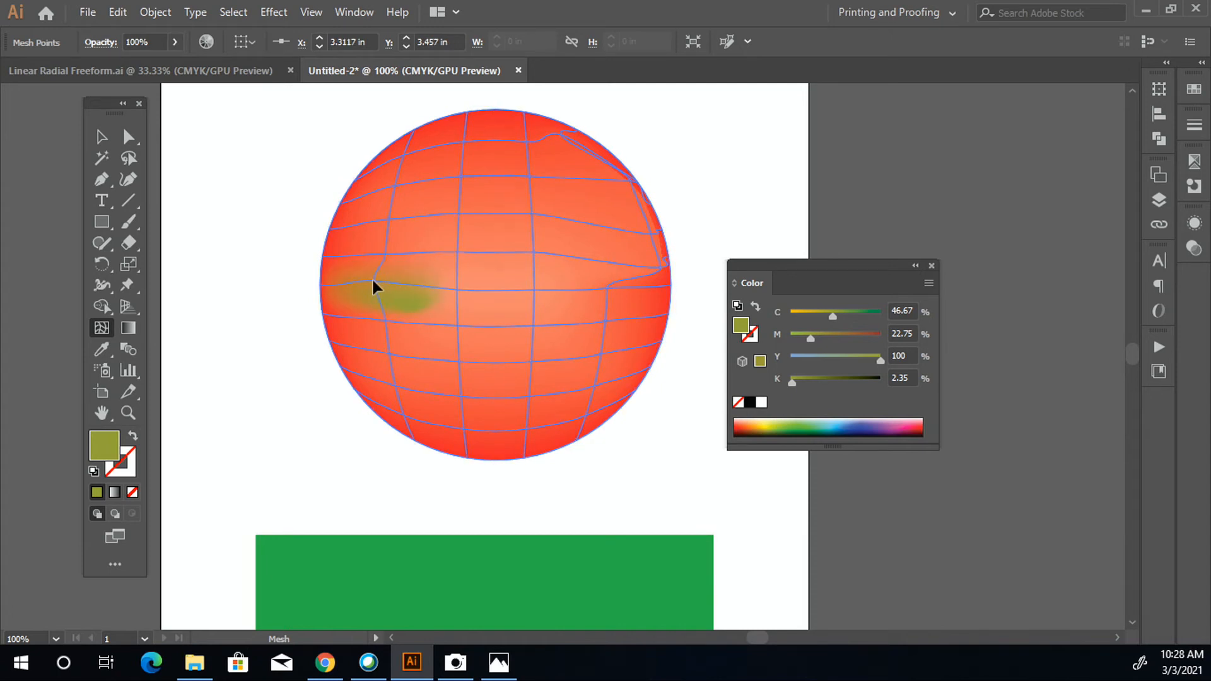
Undo a trial mesh point and recolor the circle's left mesh point yellow (C 19.61, M 0, Y 100, K 0)
click(440, 311)
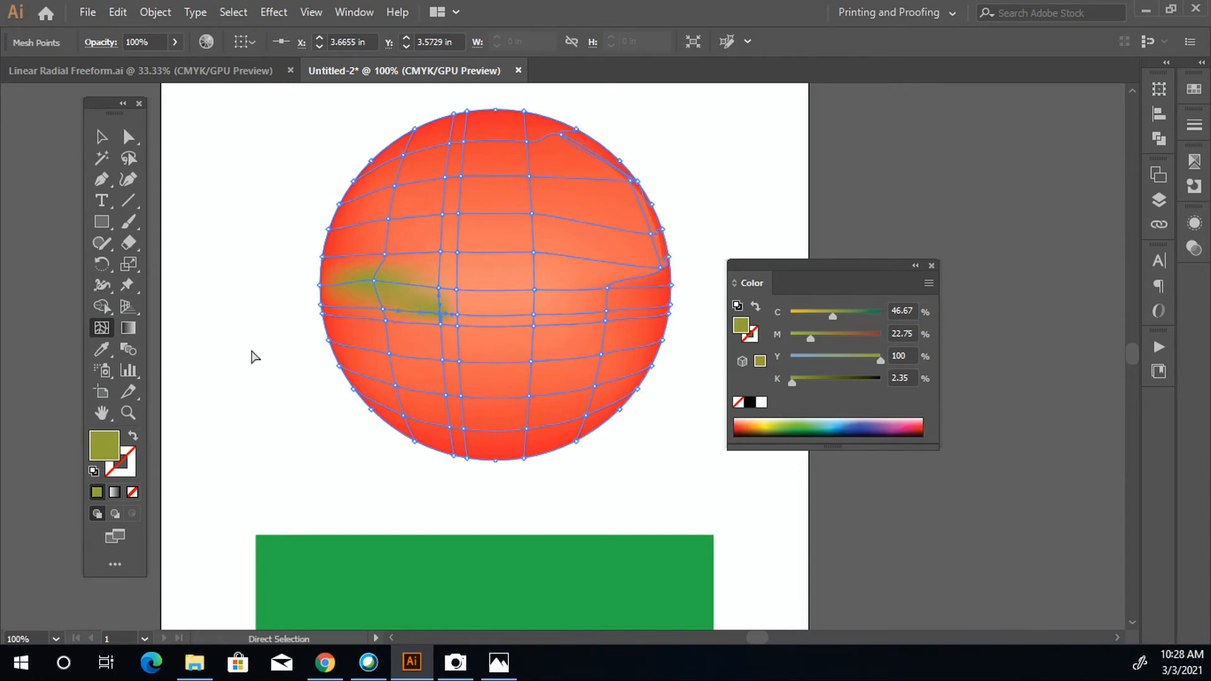
key(ctrl+z)
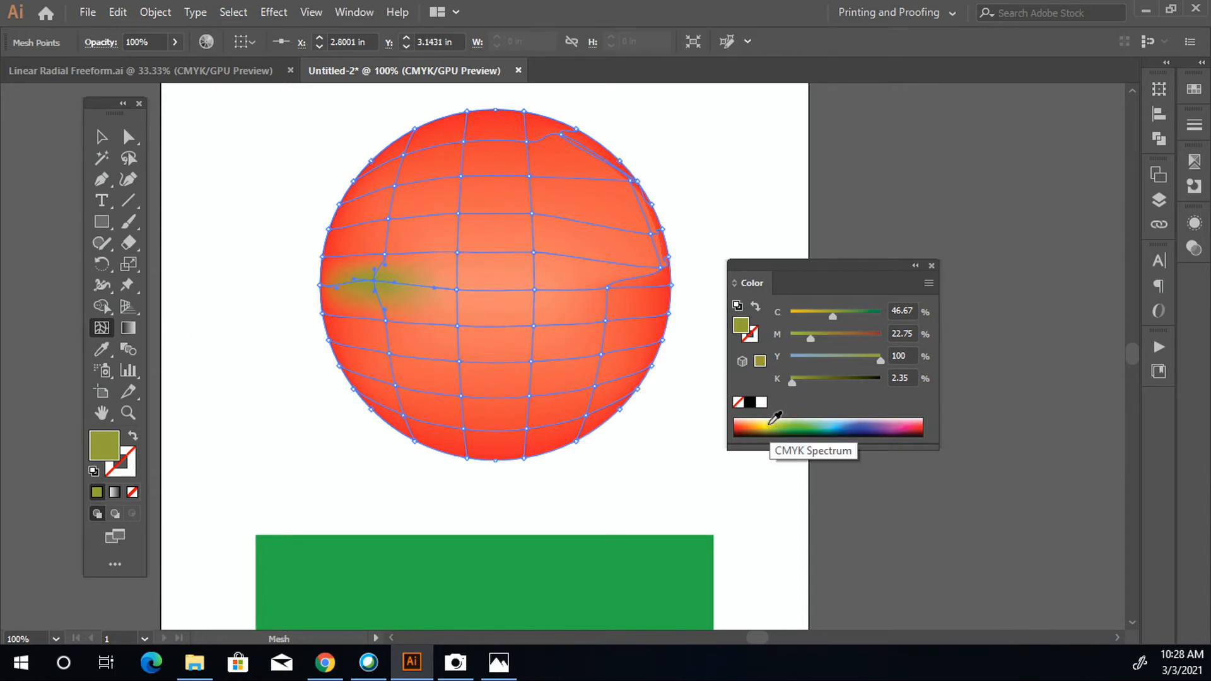
click(770, 423)
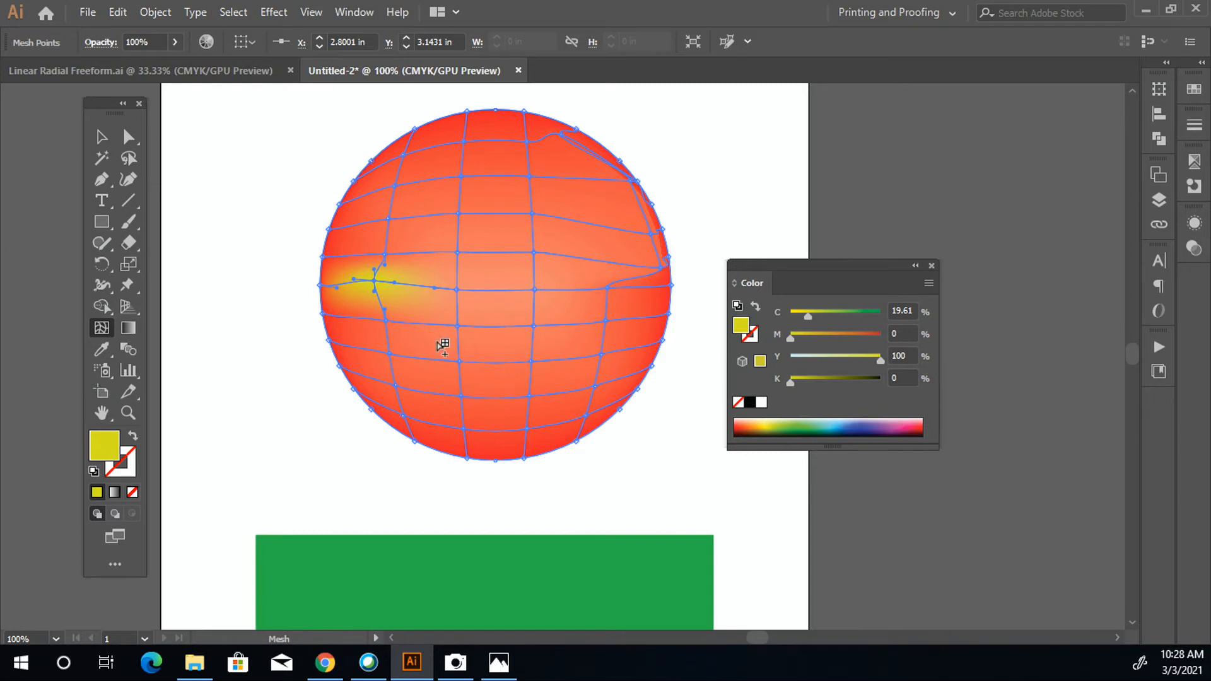
Add yellow mesh points below the circle's center left and near its upper right edge, move the upper one outward, and deselect
click(436, 342)
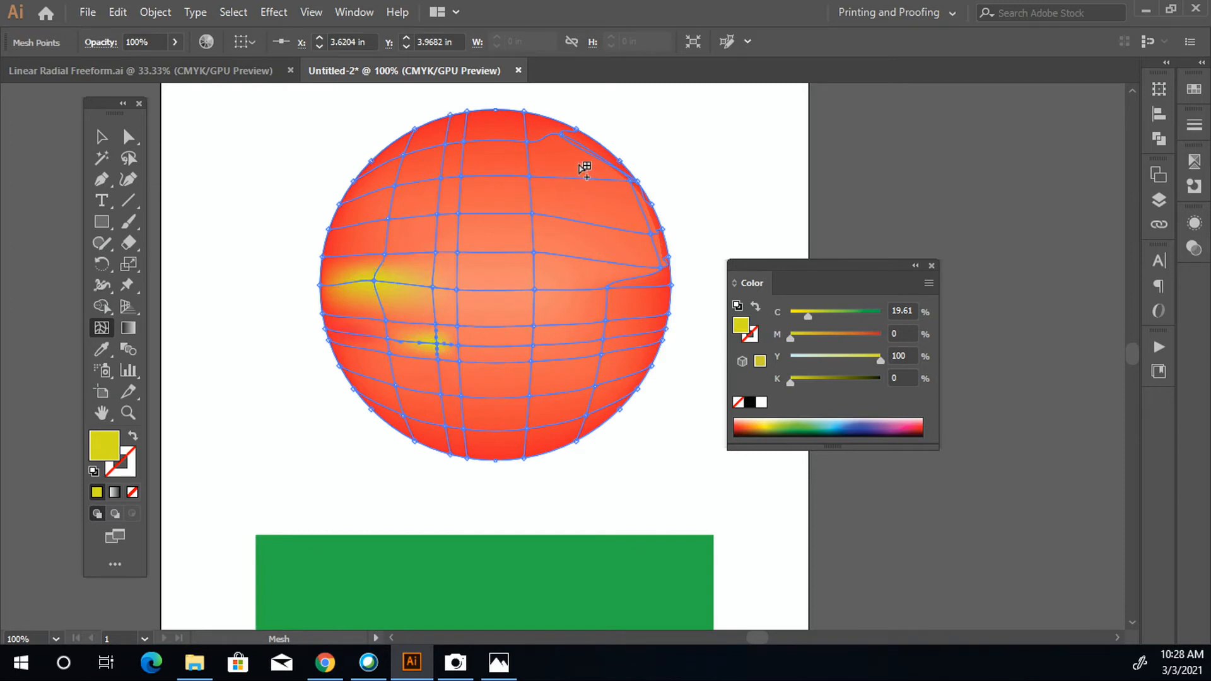
click(572, 158)
drag(572, 158, 549, 137)
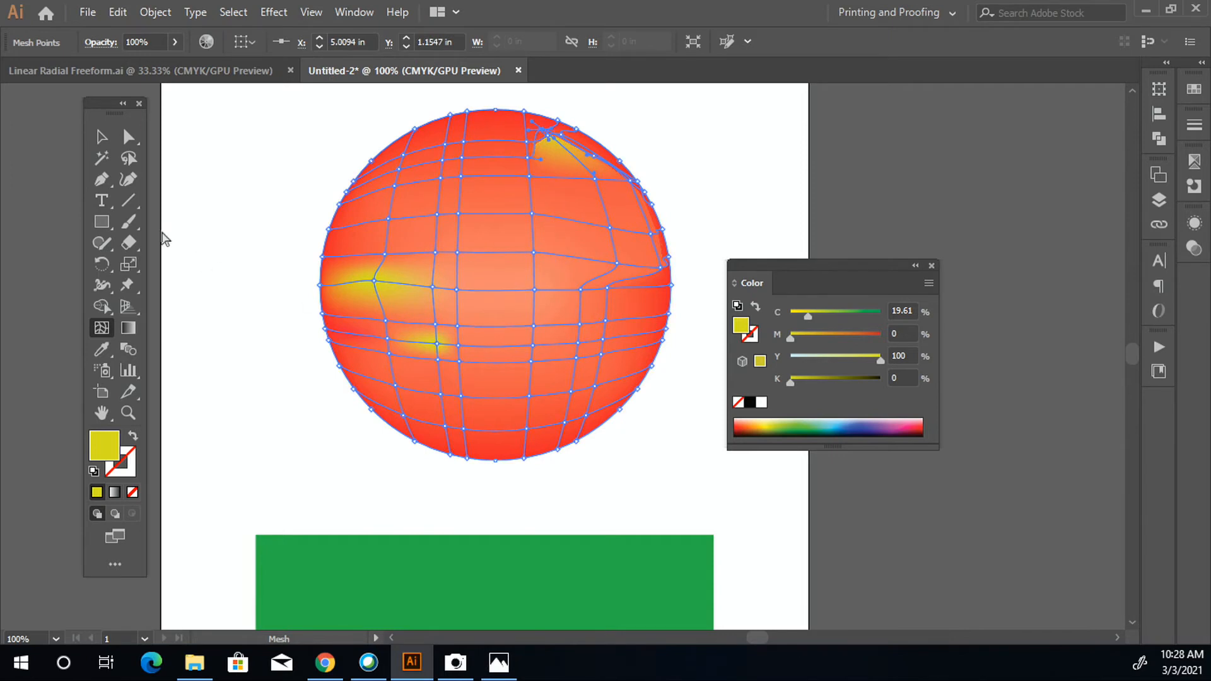
click(100, 136)
click(193, 238)
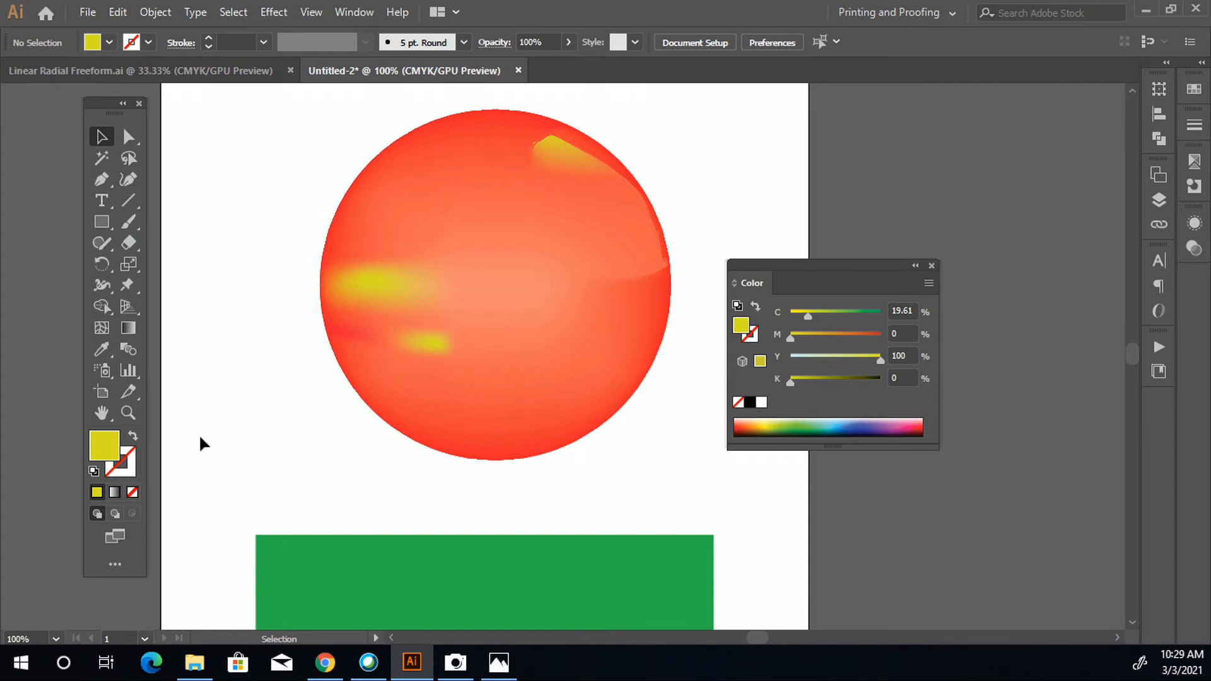
Create a gradient mesh on the green rectangle with 5 rows, 5 columns, To Center appearance and 44% highlight
scroll(297, 467, down, 5)
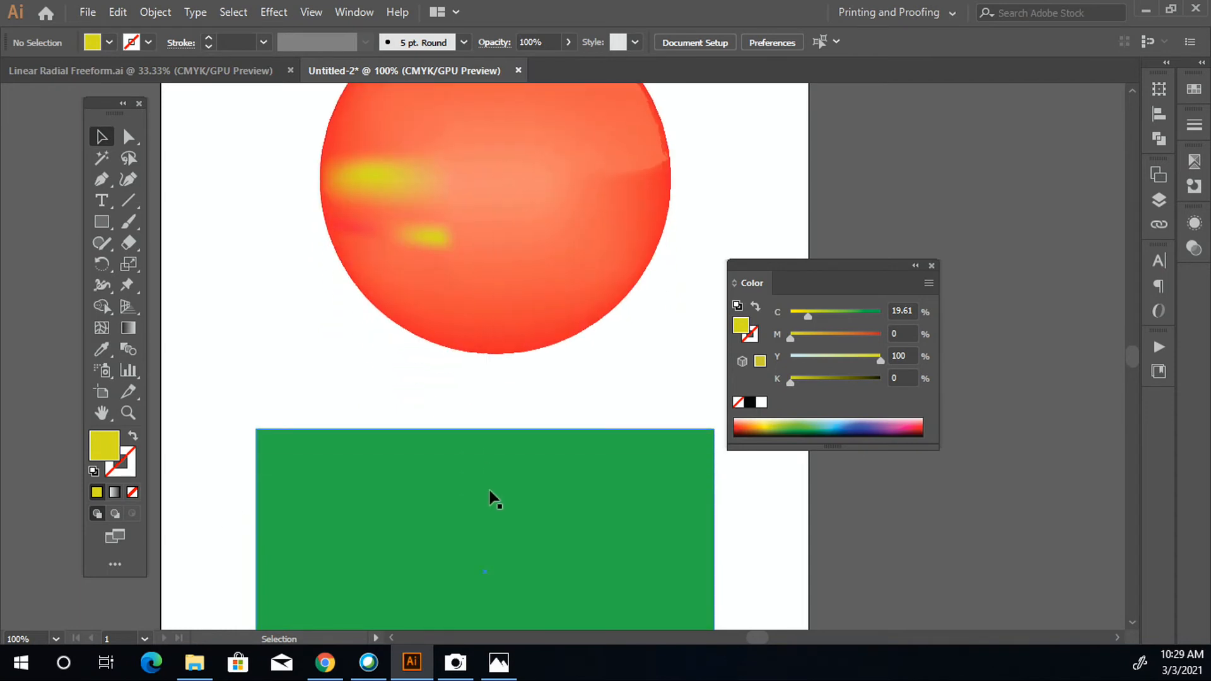
click(505, 427)
click(155, 12)
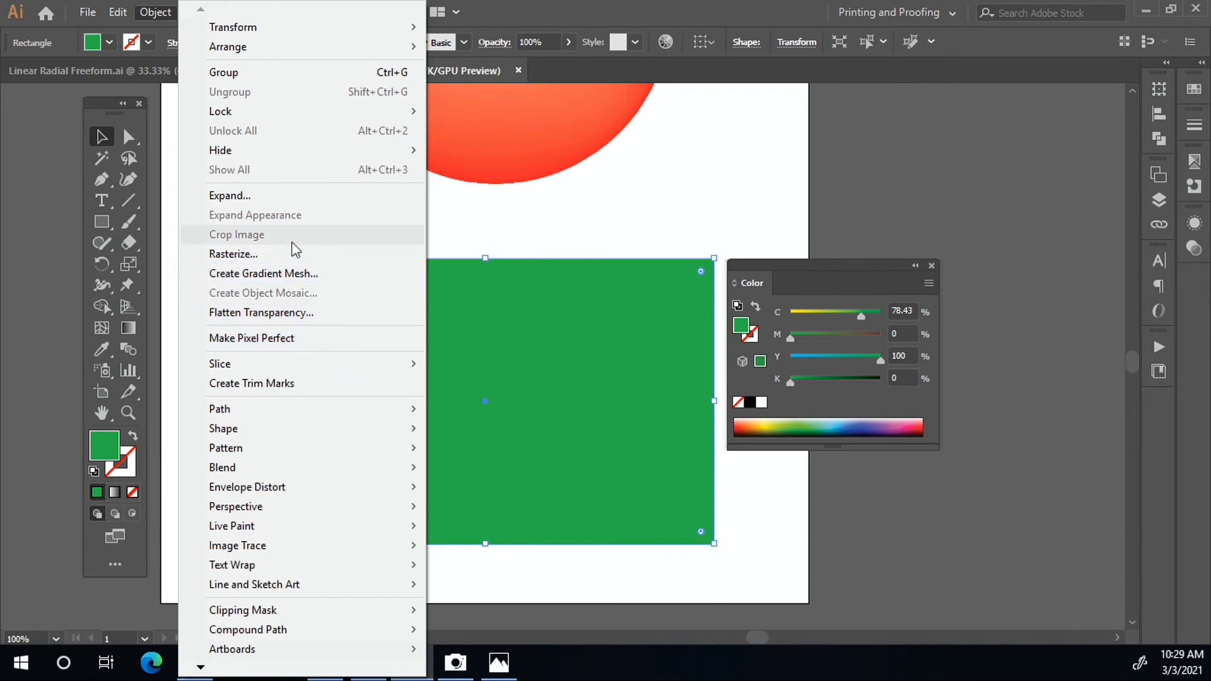
click(311, 283)
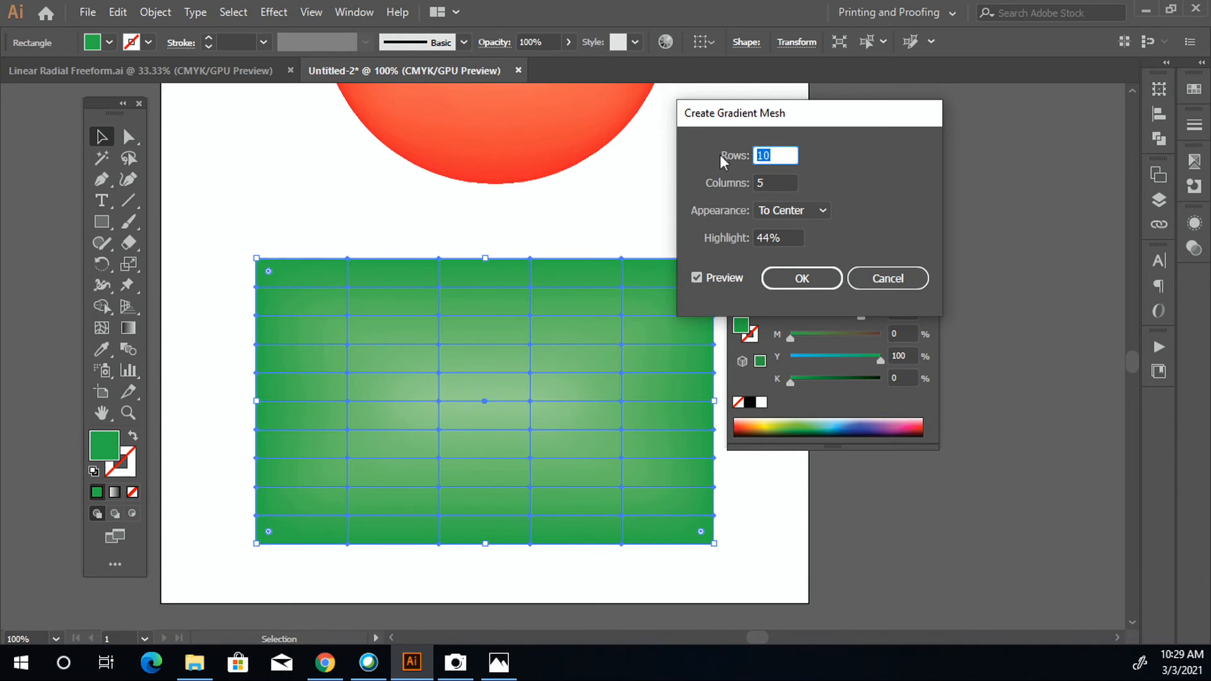
text(5)
click(819, 284)
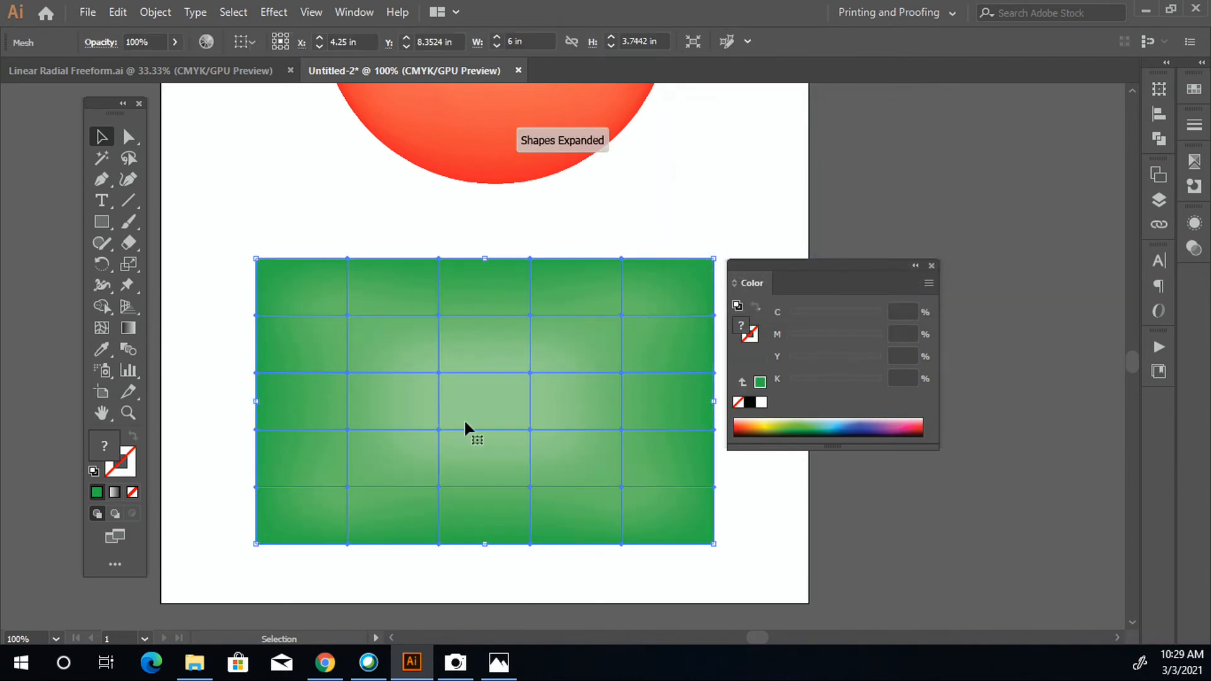
Move interior mesh points in the rectangle's leftmost mesh column outward toward its left edge and corners, then deselect the rectangle
click(129, 137)
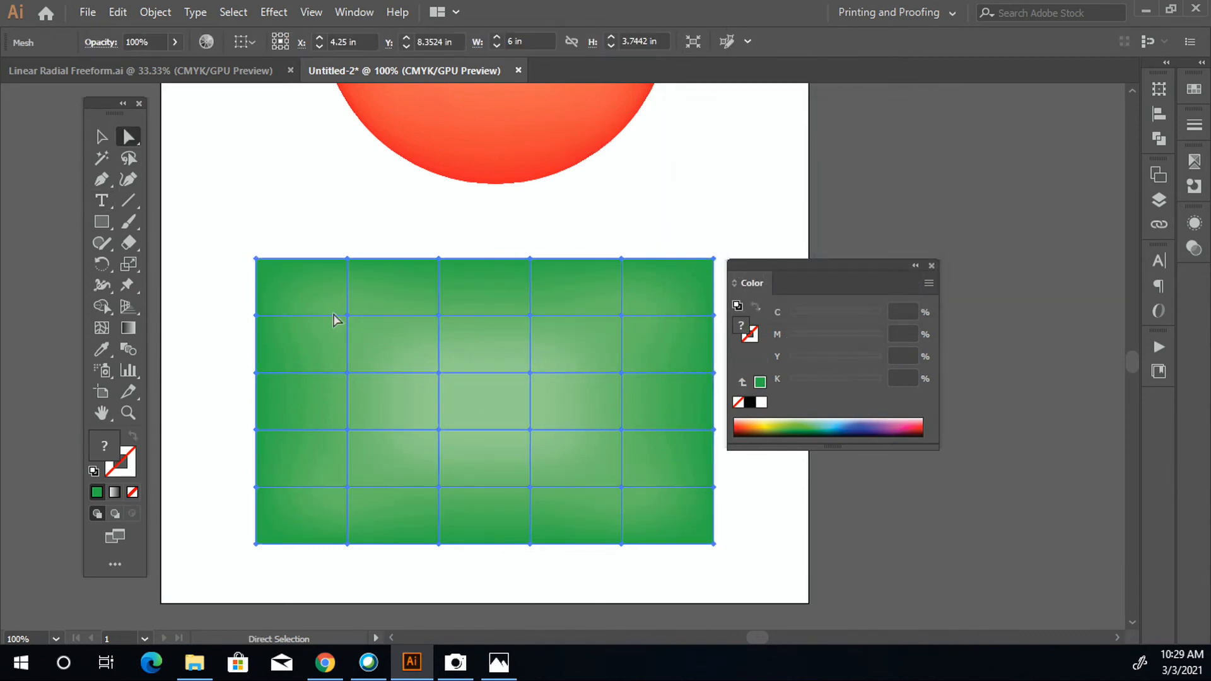
drag(347, 311, 313, 292)
key(ctrl+z)
drag(348, 367, 294, 390)
key(ctrl+z)
drag(351, 436, 319, 527)
click(281, 206)
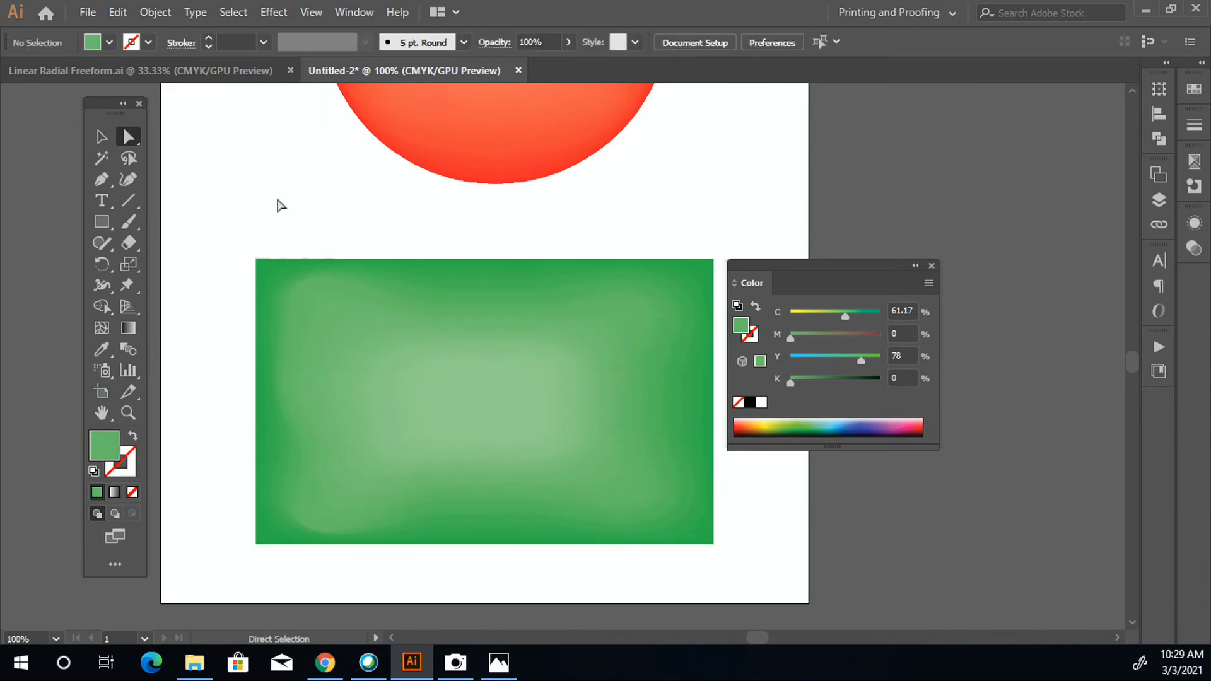